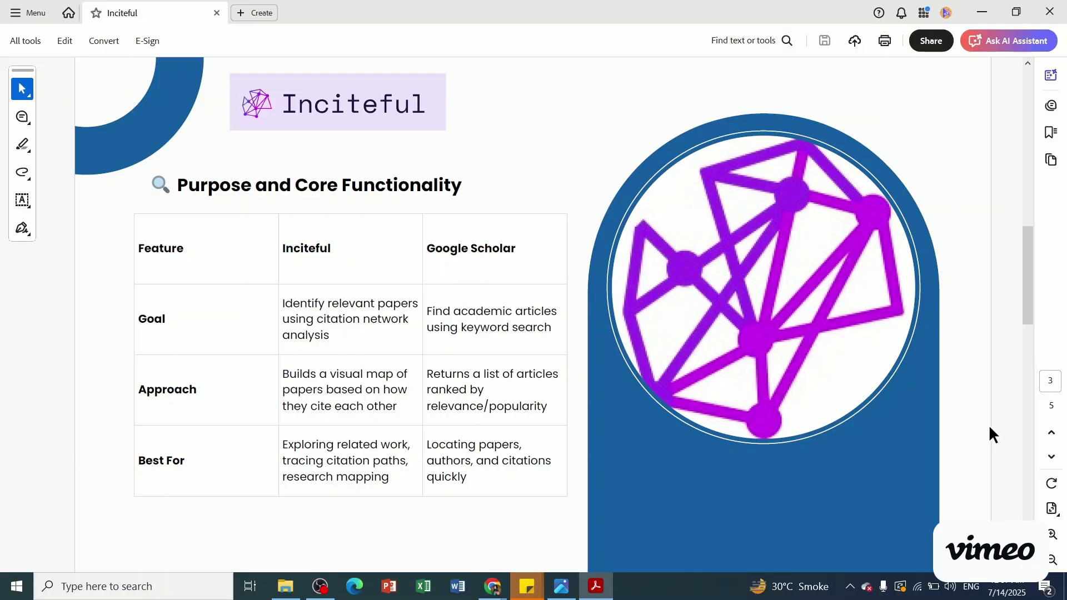
Step: Switch from the PDF to the browser and show Google Scholar's related articles for the cow's milk beta-casein variants study
key(alt+Tab)
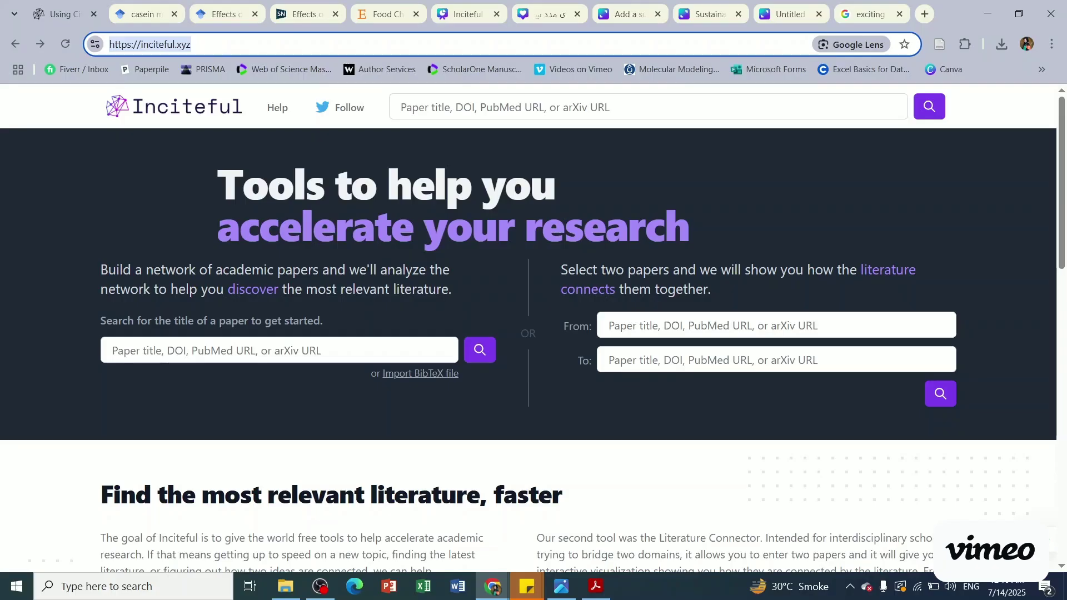
click(145, 14)
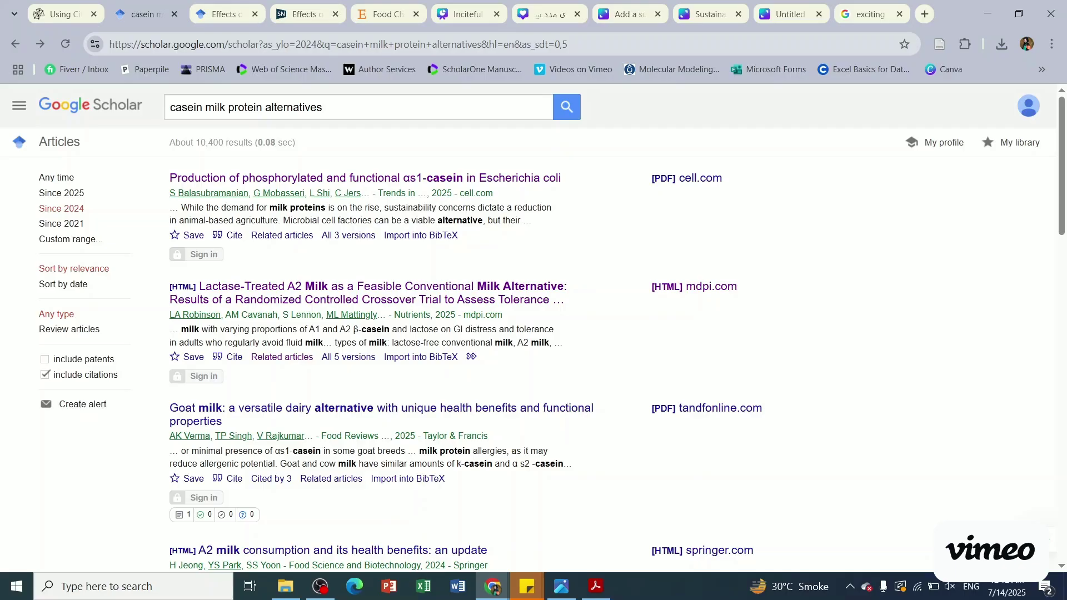
click(222, 14)
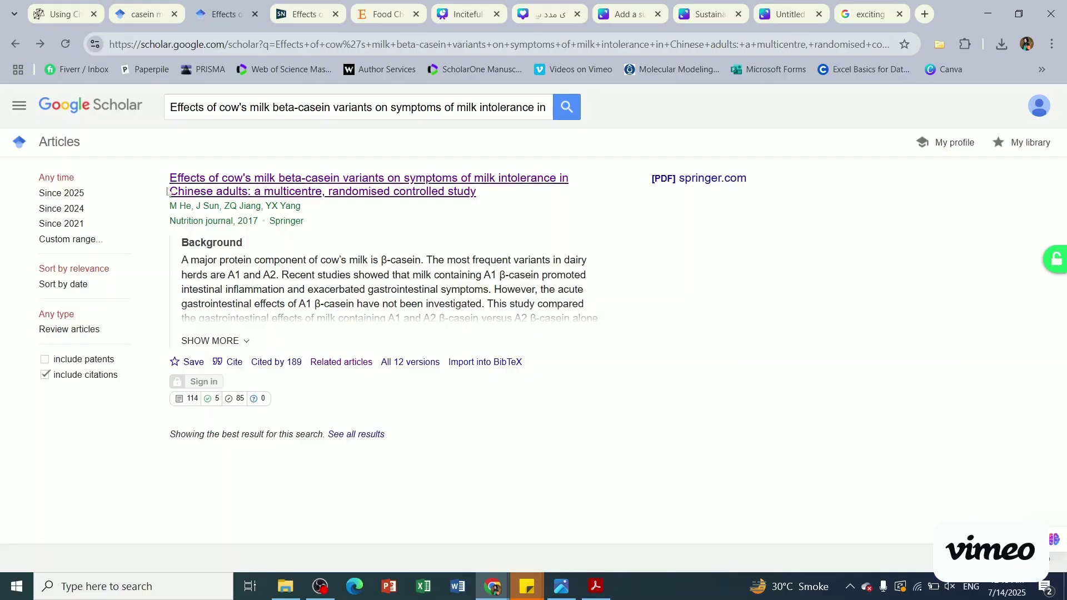
drag(171, 177, 494, 195)
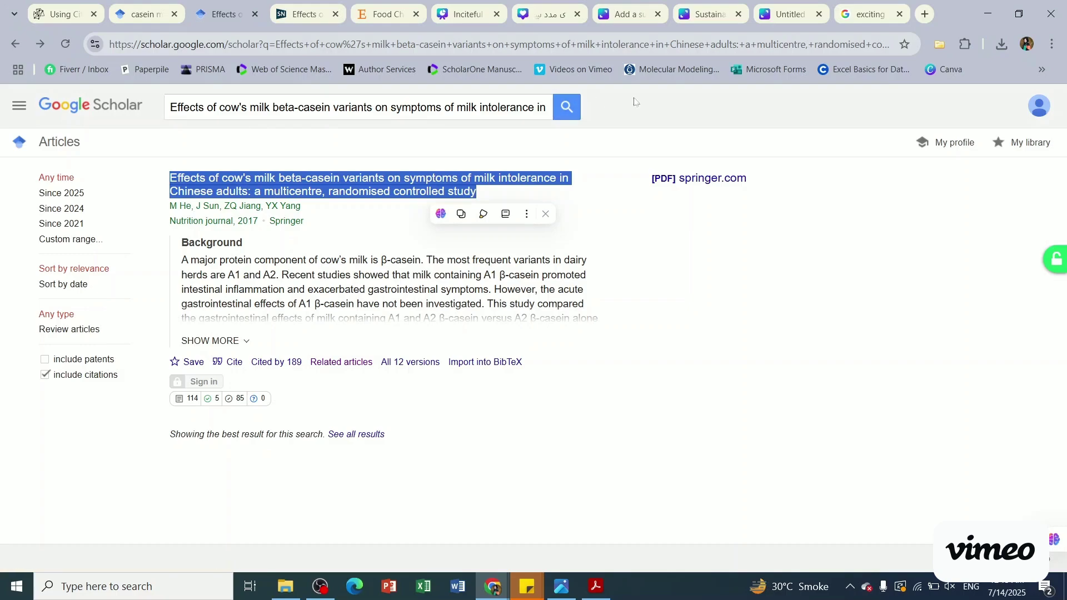
click(362, 231)
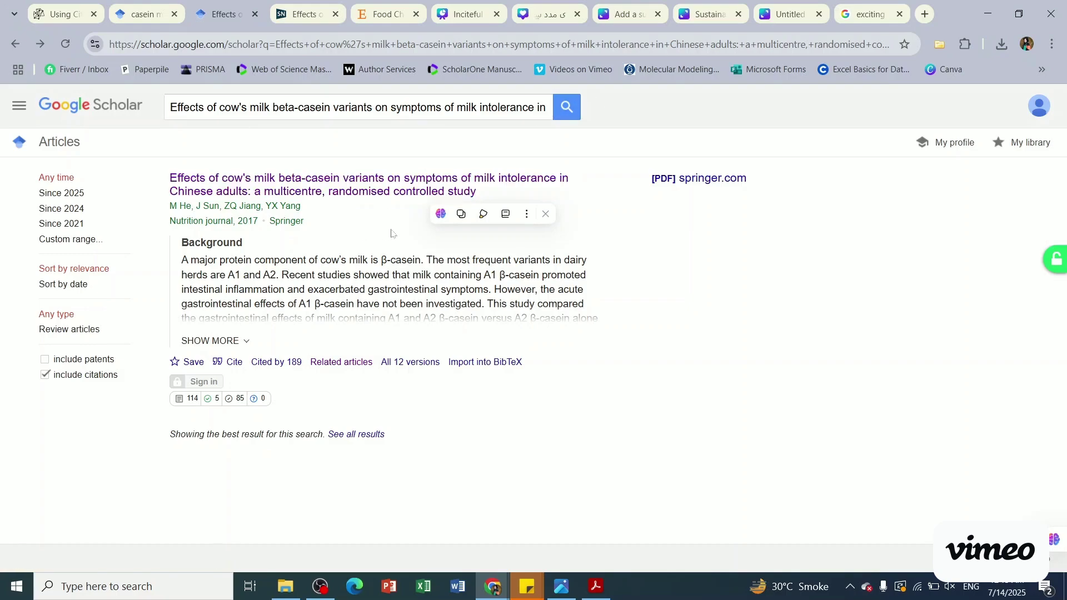
click(365, 364)
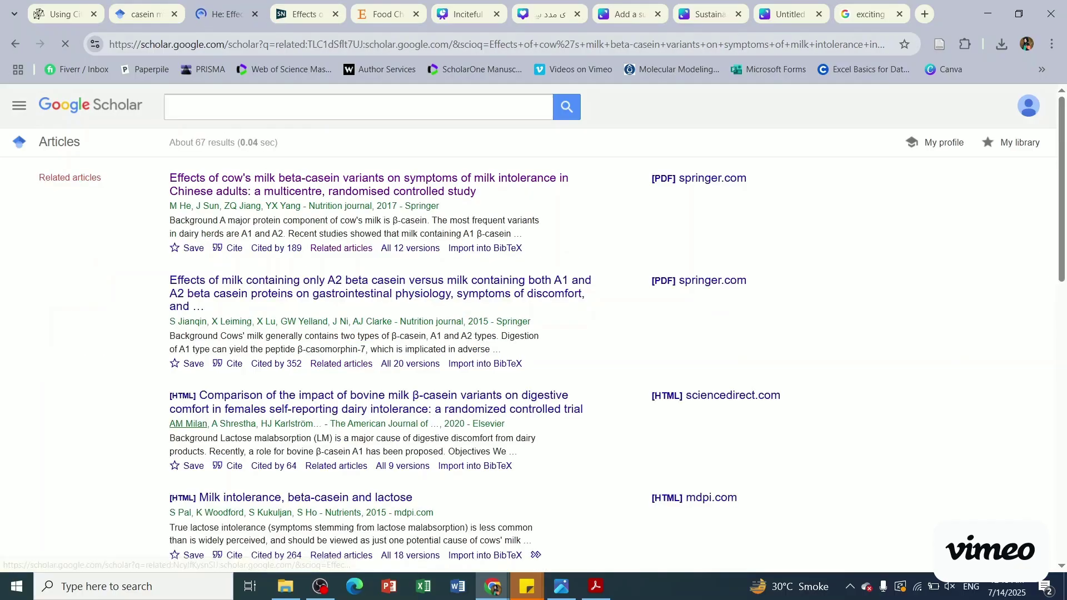
Step: Look through the related articles list and its result count in Google Scholar
drag(196, 143, 278, 143)
click(278, 143)
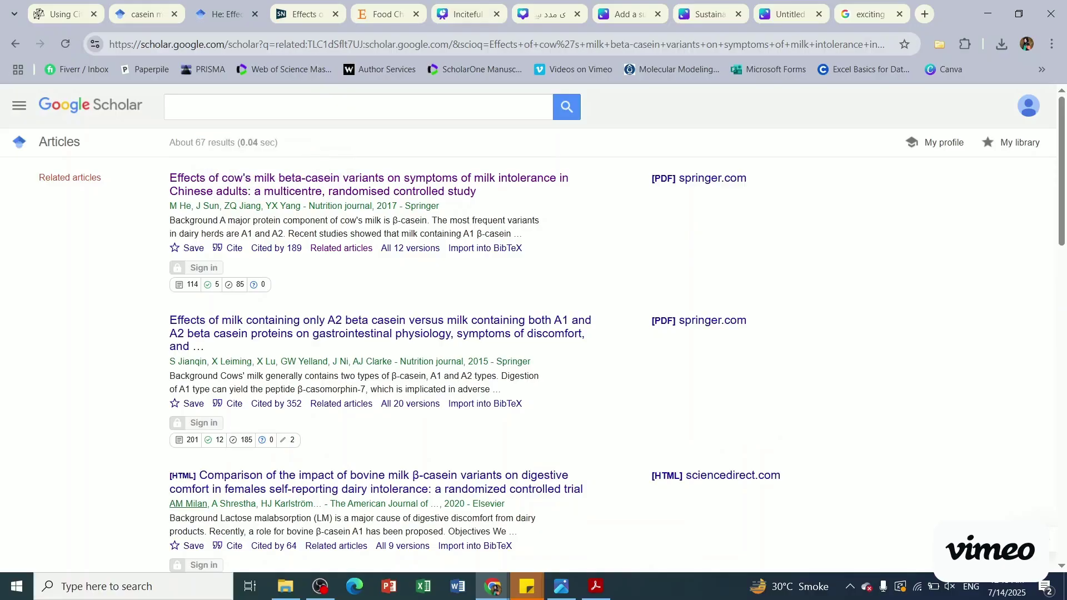
drag(1060, 129, 1065, 325)
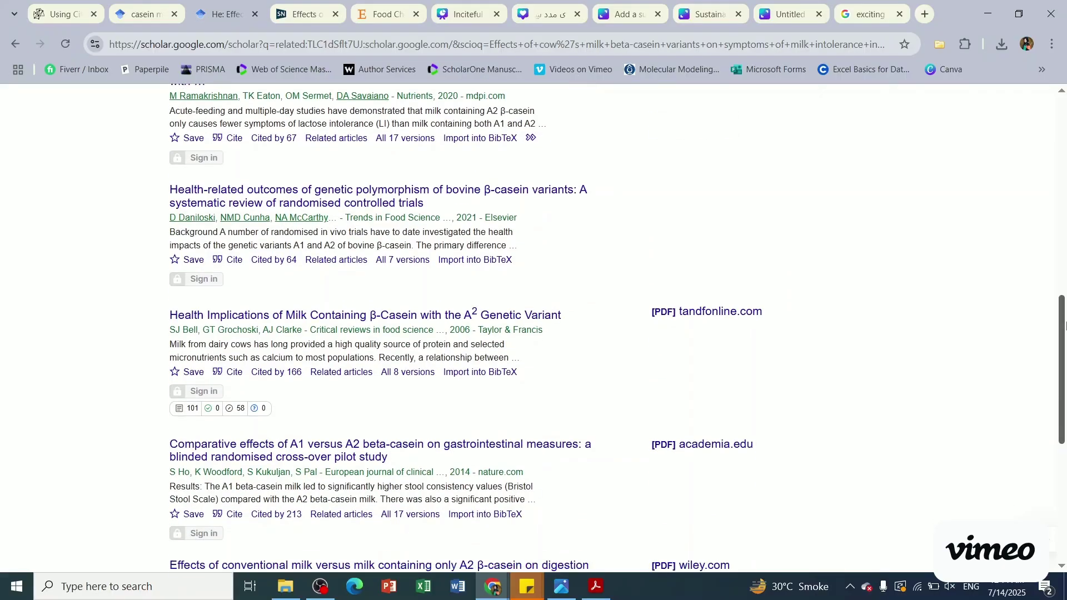
drag(1065, 326, 1061, 127)
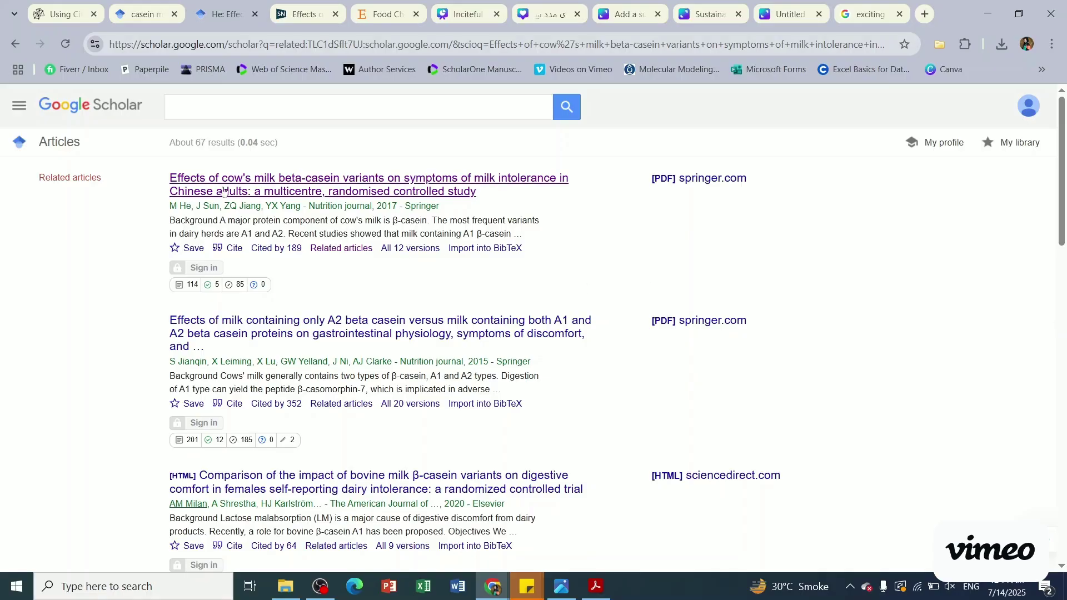
drag(170, 180, 454, 188)
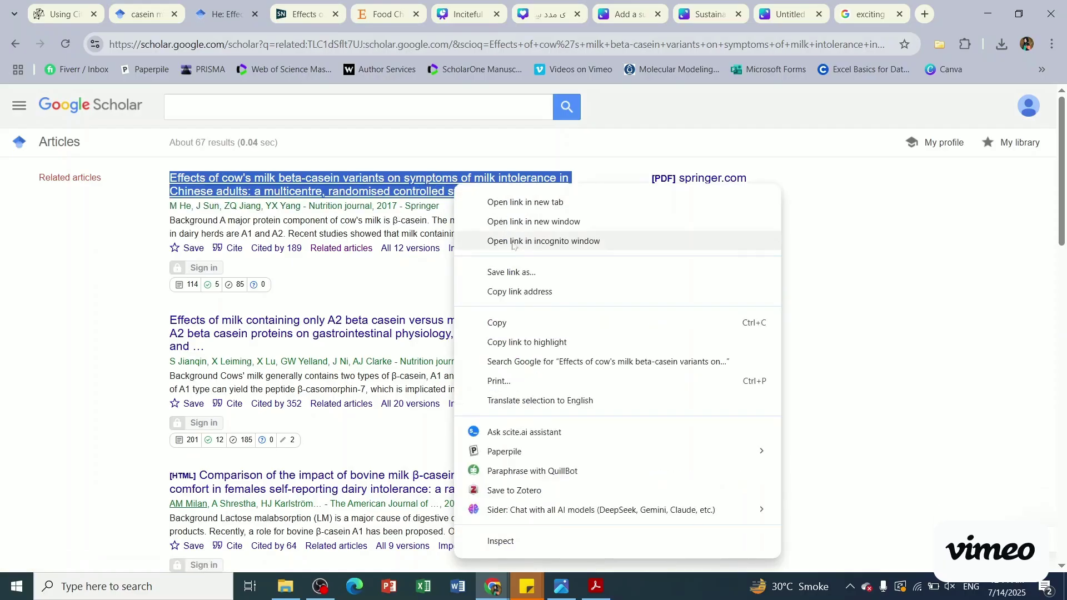
click(514, 322)
click(343, 2)
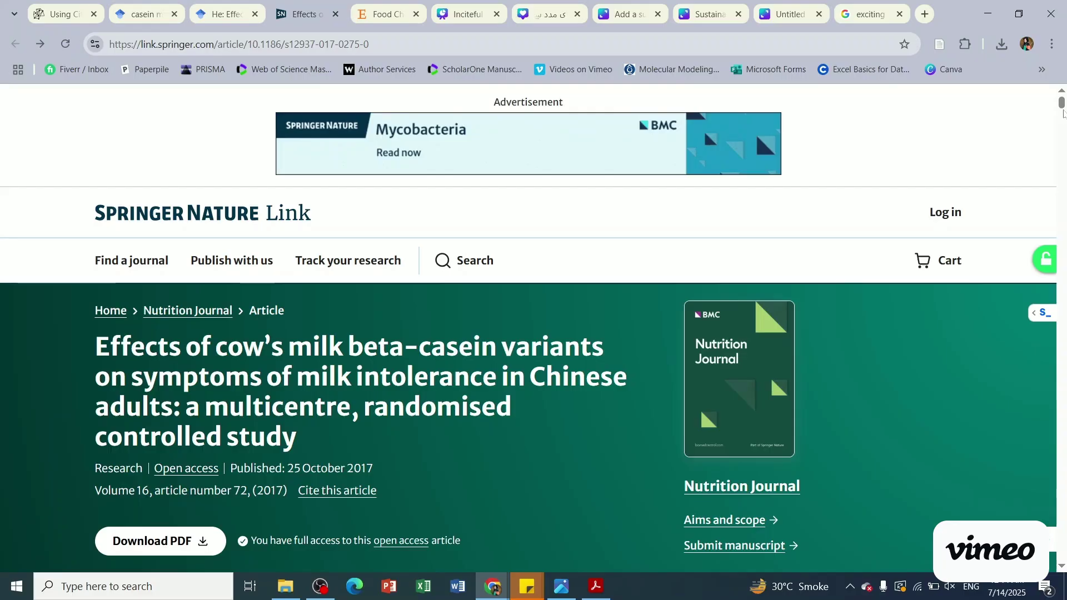
drag(1061, 104, 1061, 108)
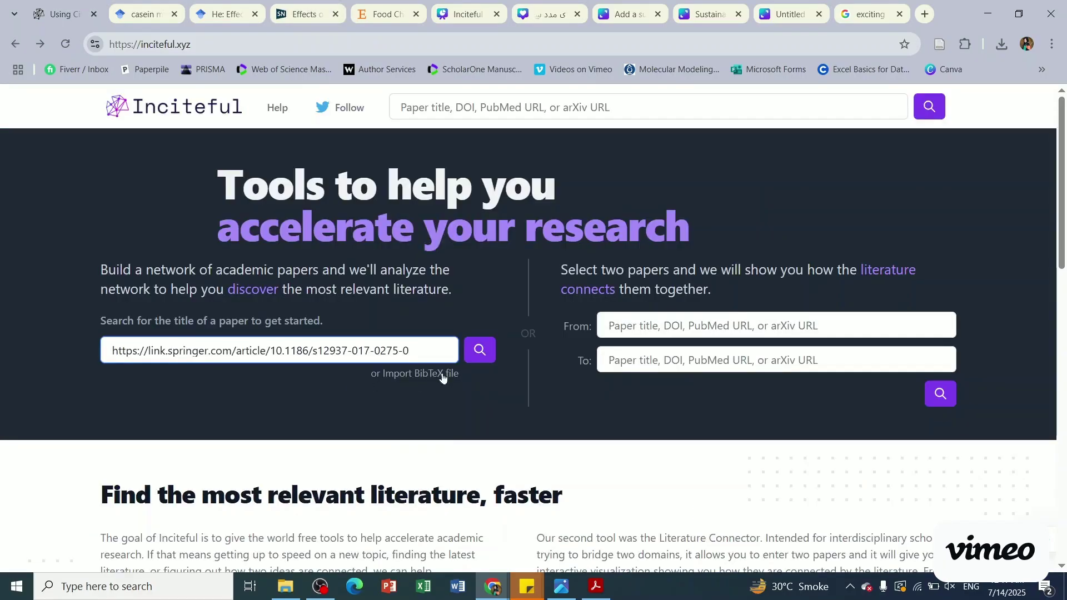
click(476, 349)
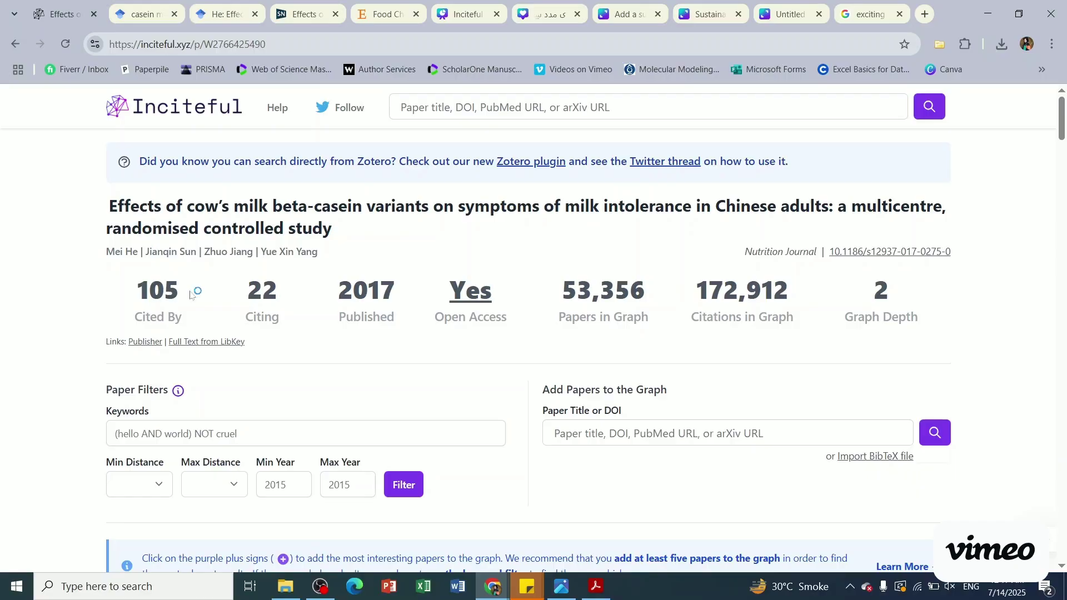
Step: Examine the study's title, citation graph and Similar Papers table on the Inciteful results page
drag(111, 207, 344, 227)
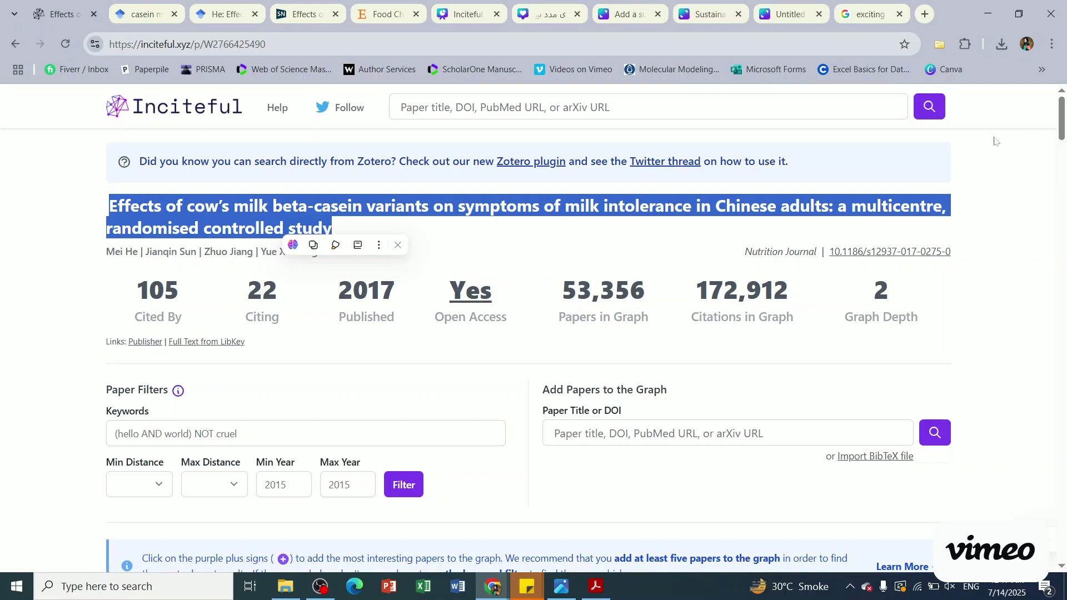
drag(1062, 137, 1059, 171)
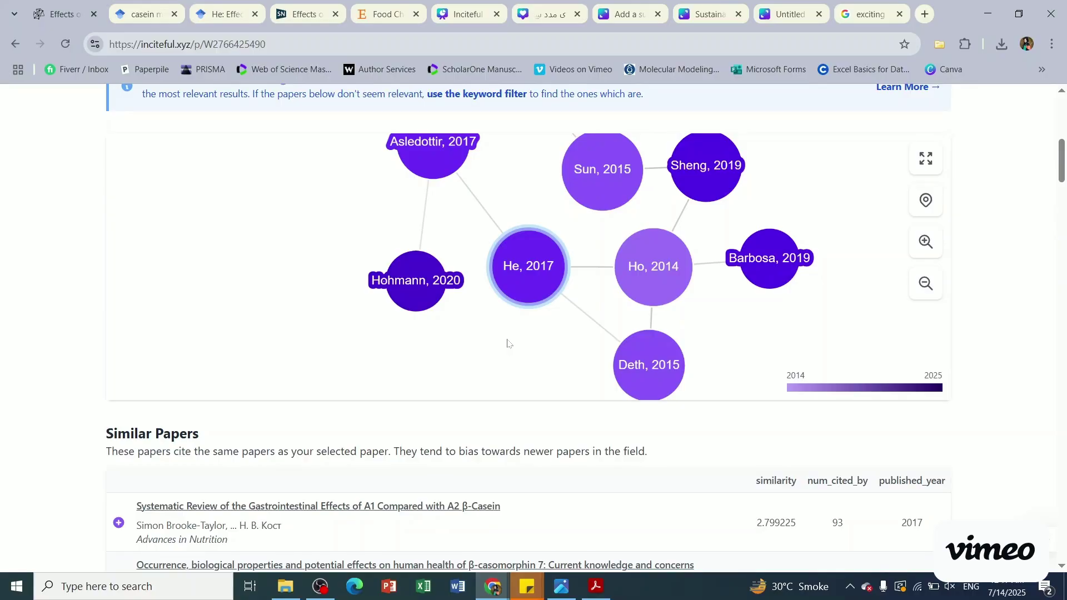
drag(1058, 169, 1062, 190)
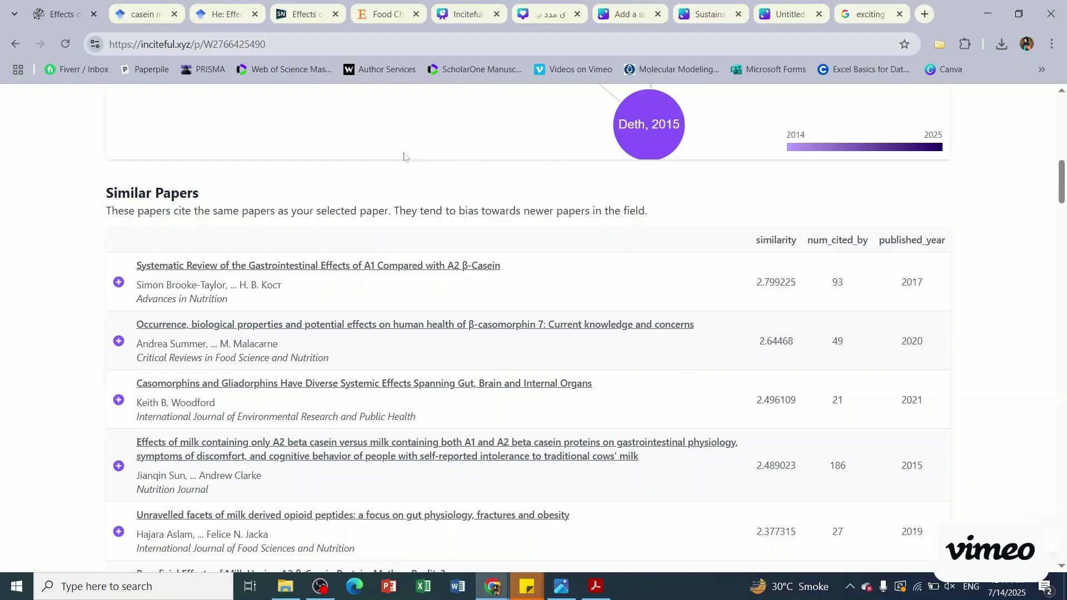
drag(106, 193, 199, 193)
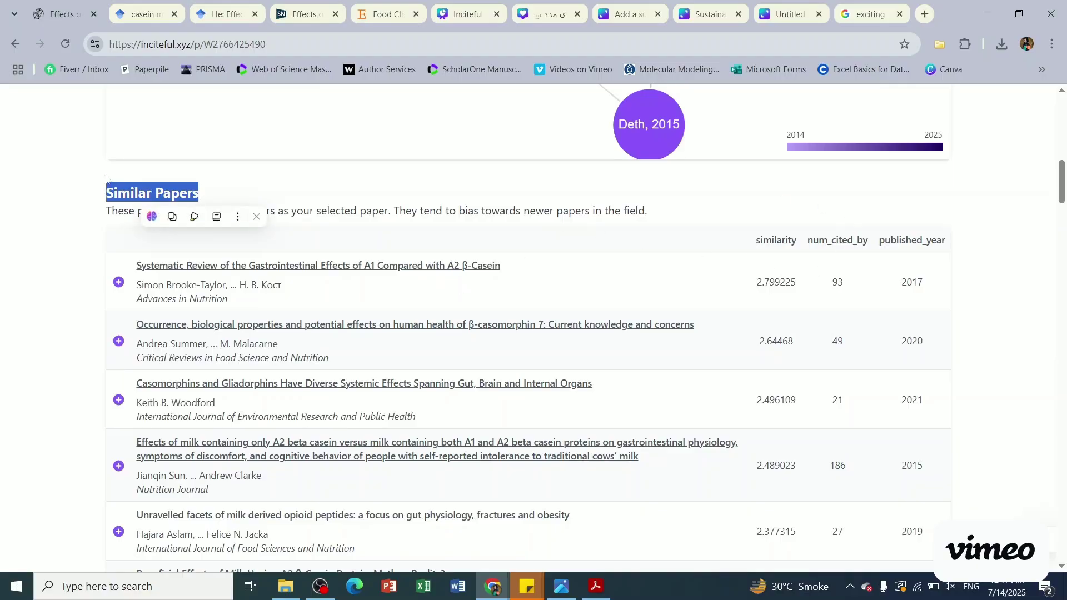
click(191, 178)
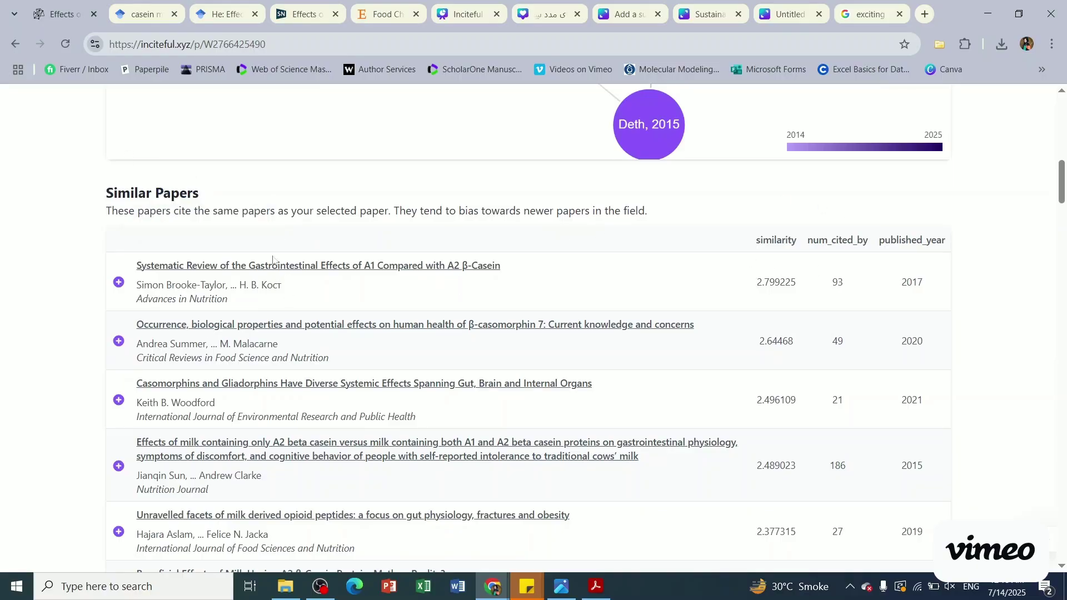
scroll(304, 444, down, 2)
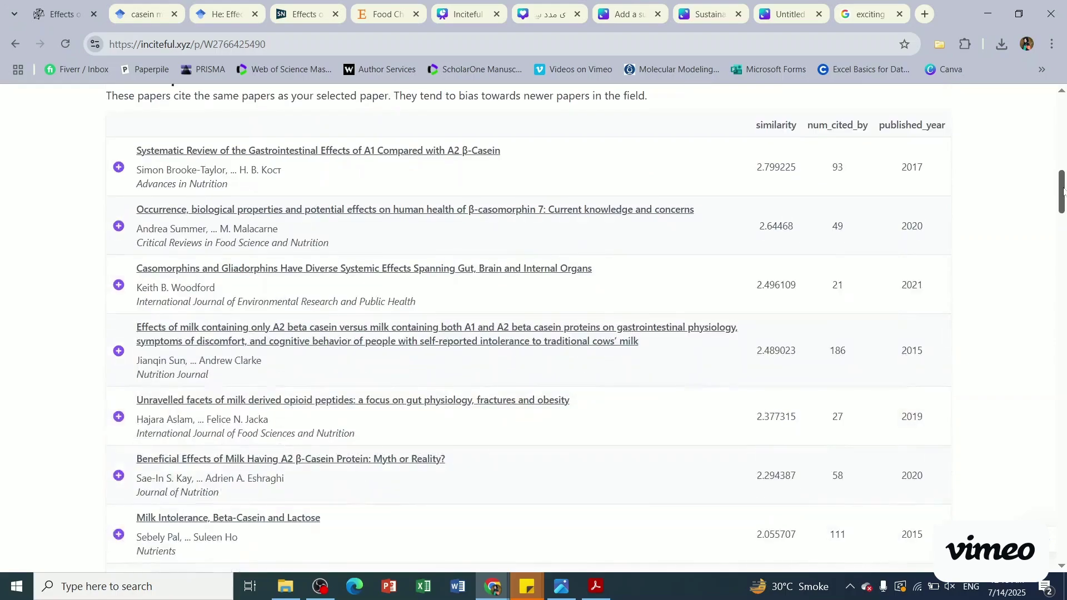
Step: Compare Google Scholar's related articles with the Similar Papers table in Inciteful, reading its similarity, citation and year columns
click(61, 14)
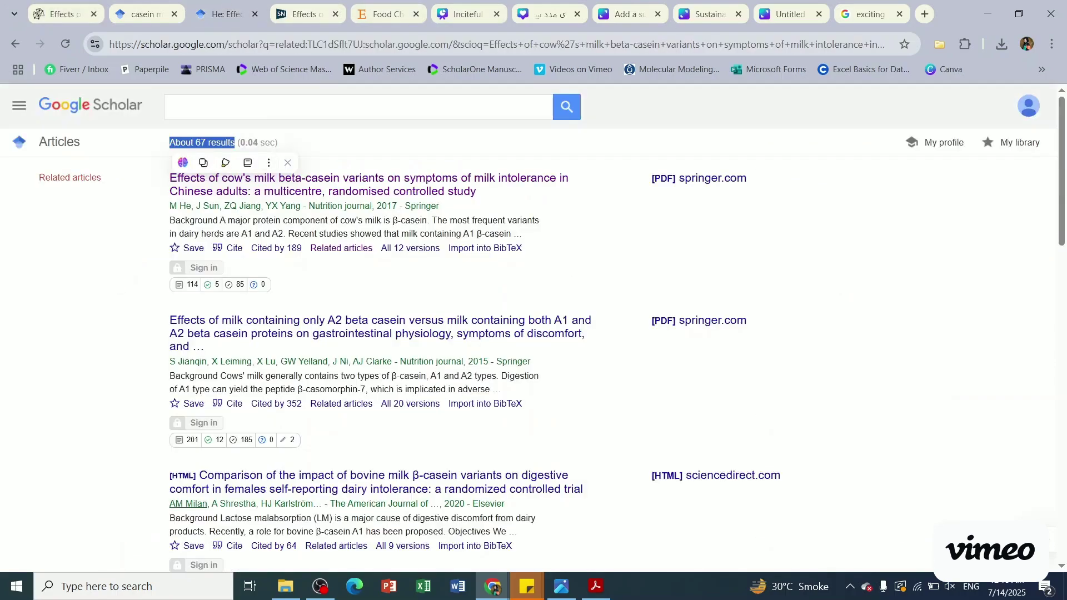
click(141, 14)
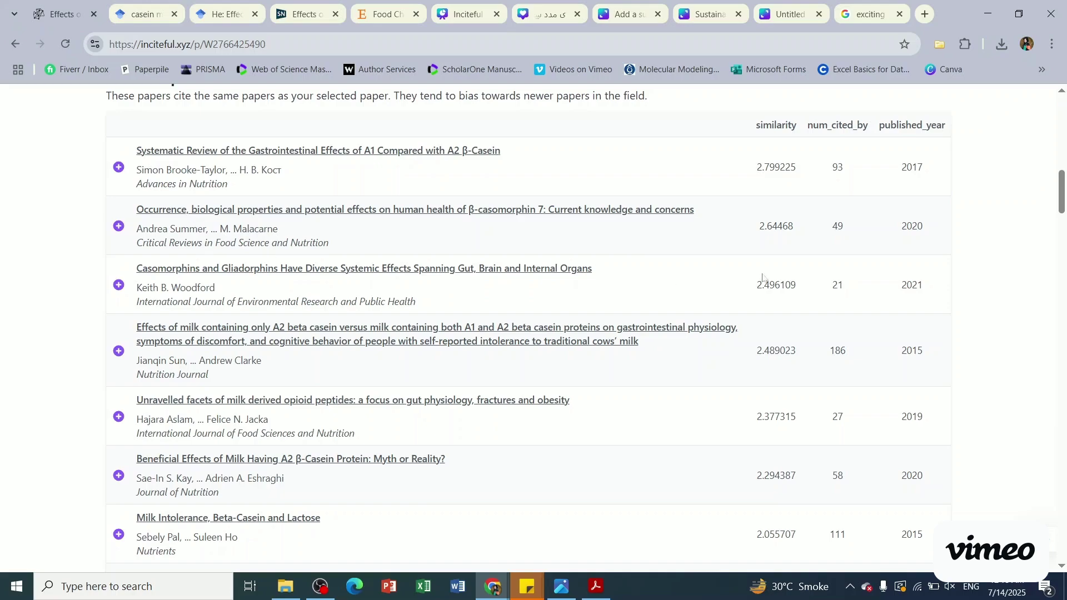
mouse_move(1061, 191)
mouse_down()
mouse_move(1062, 203)
mouse_move(1061, 182)
mouse_up()
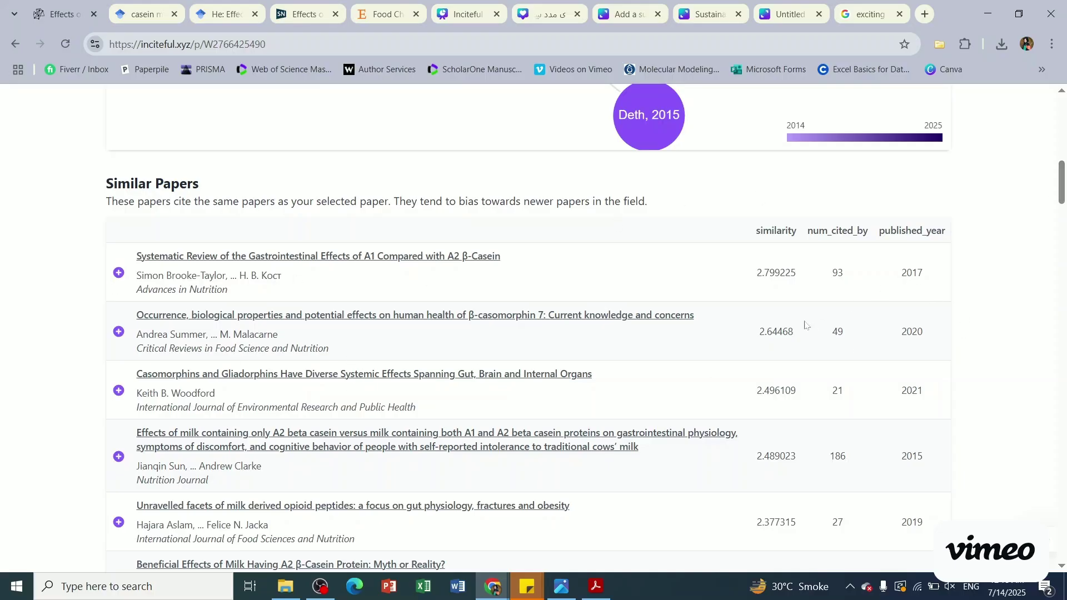
scroll(941, 392, down, 7)
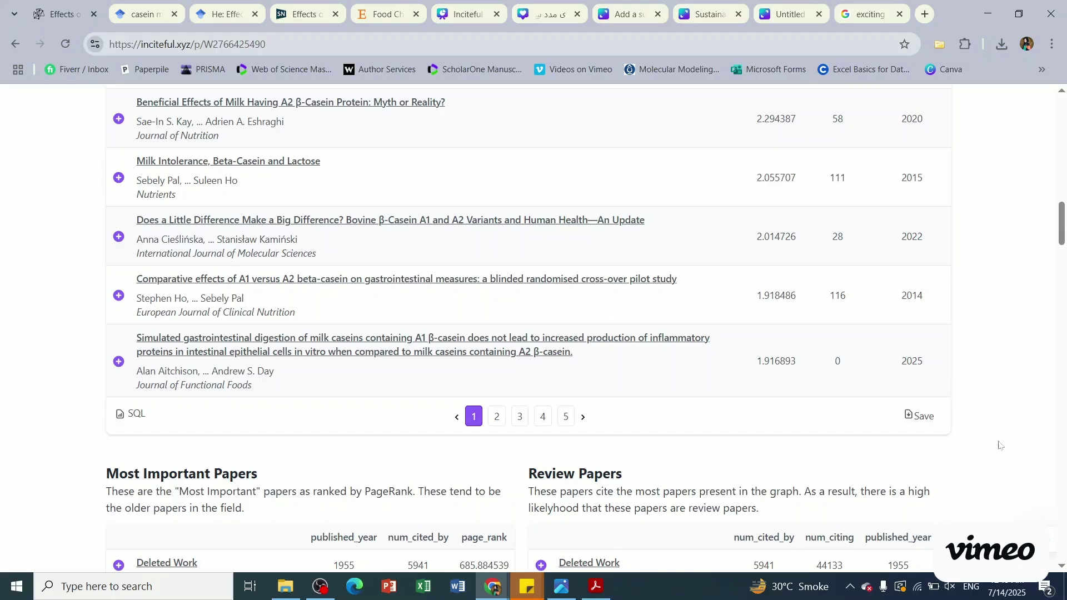
Step: Examine the Most Important Papers and Review Papers tables, including their ranking, citation and publication year columns
drag(1063, 223, 1060, 244)
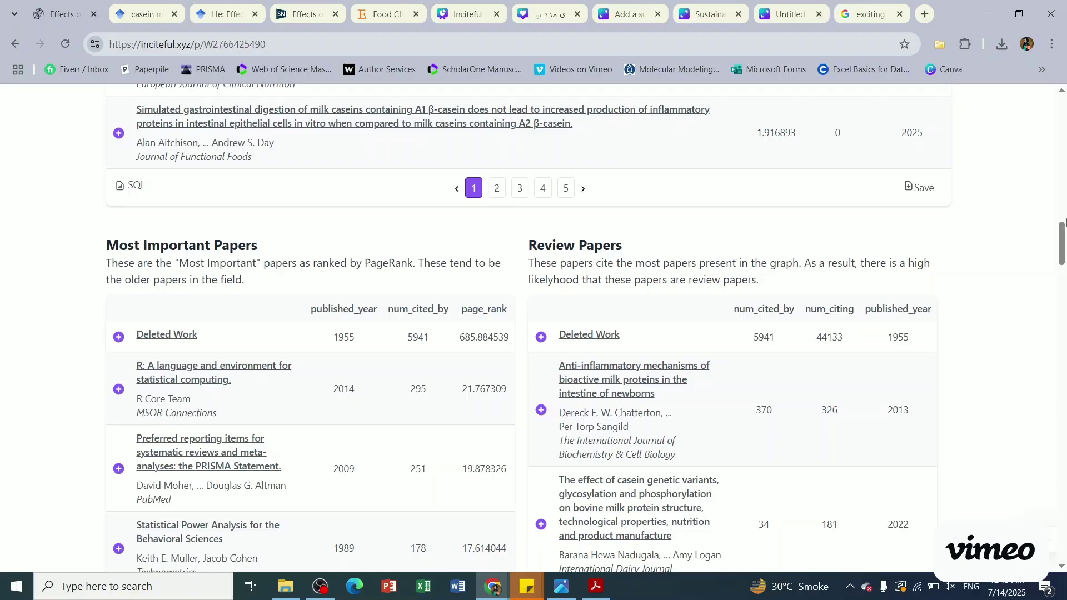
scroll(1061, 250, down, 5)
scroll(1063, 256, down, 2)
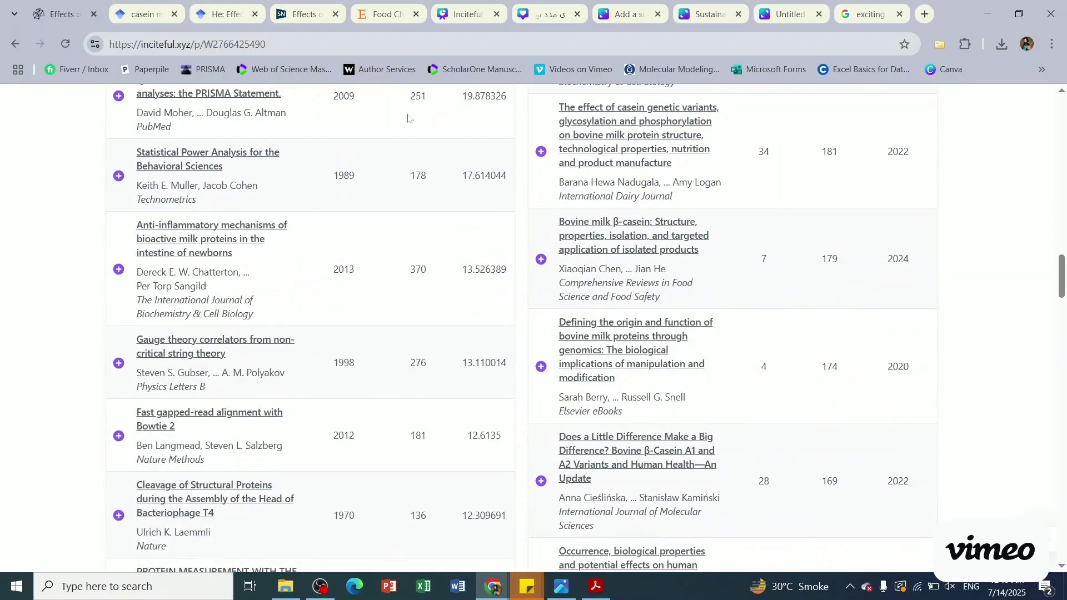
drag(1063, 260, 1037, 237)
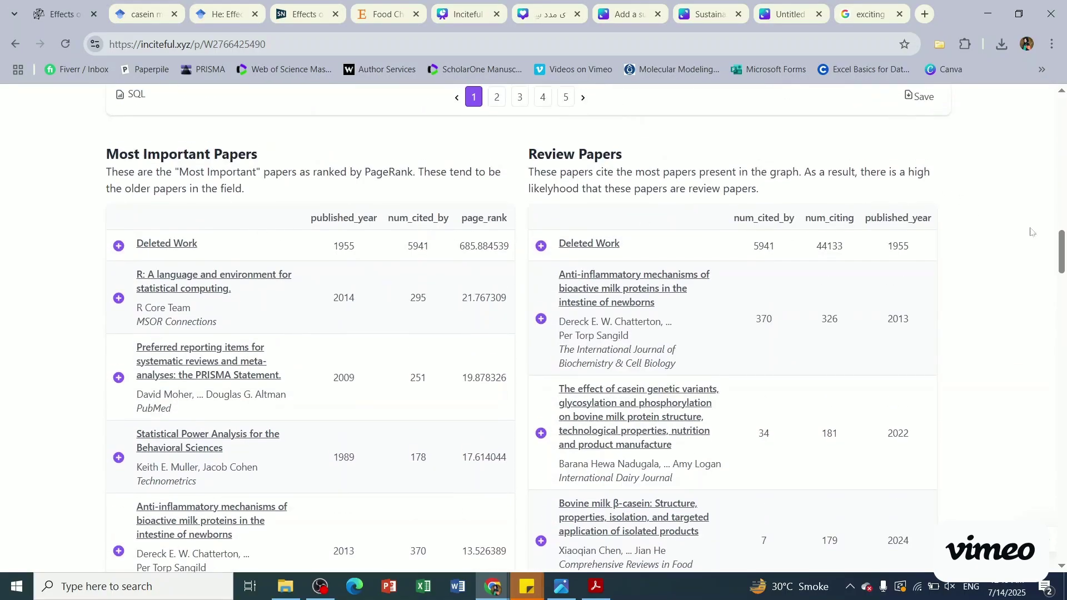
scroll(1061, 244, down, 1)
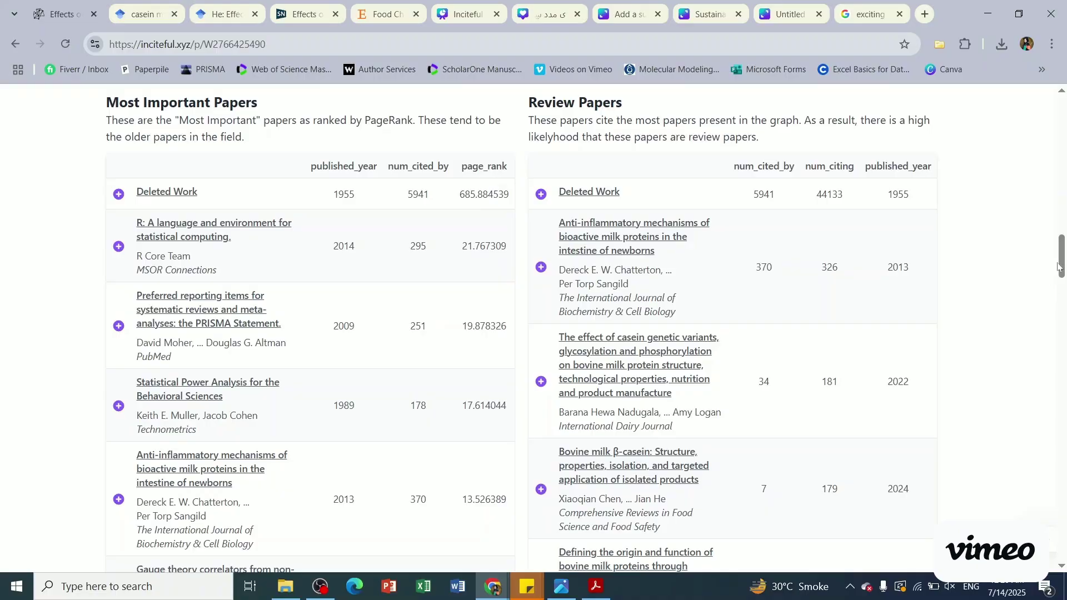
scroll(1055, 267, down, 5)
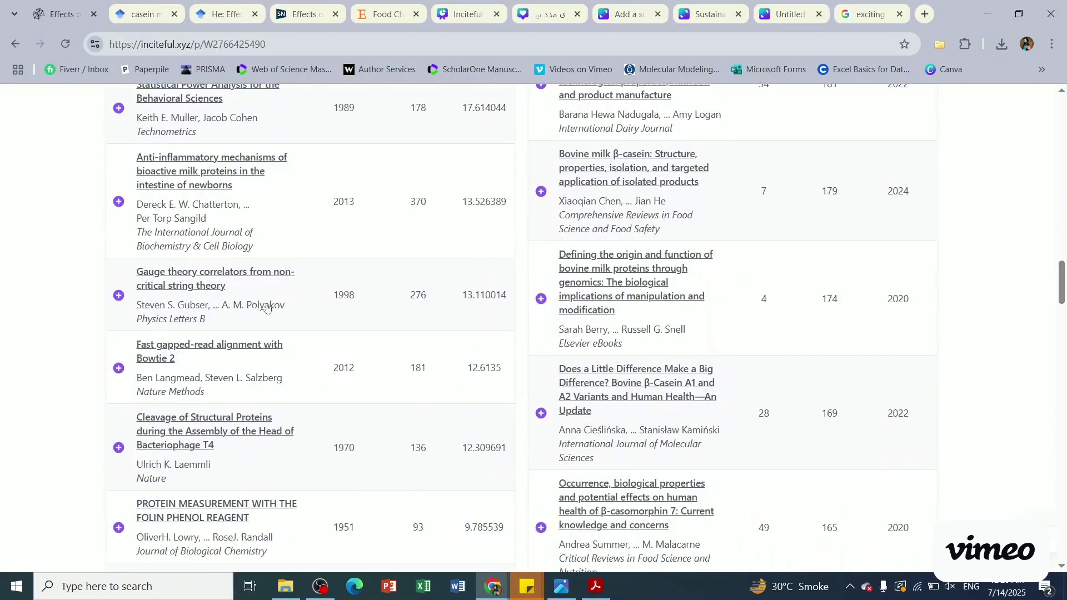
drag(1060, 283, 1061, 247)
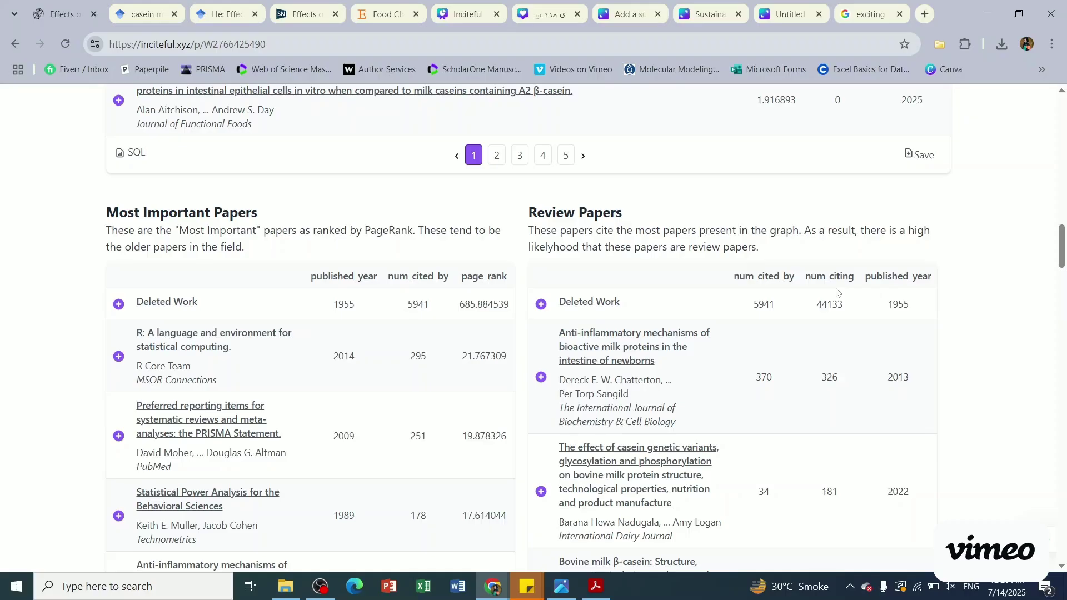
mouse_move(1063, 255)
mouse_down()
mouse_move(1062, 329)
mouse_move(1063, 255)
mouse_up()
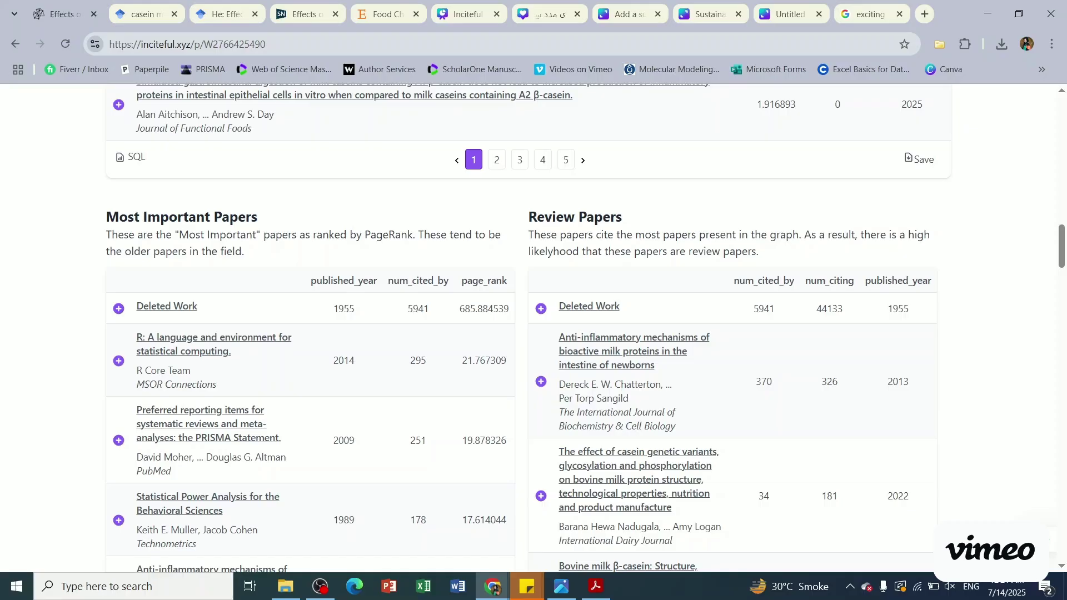
Step: Review the Other Data section and view the first top author's other graph papers, closing that list when done
drag(1063, 245, 1064, 348)
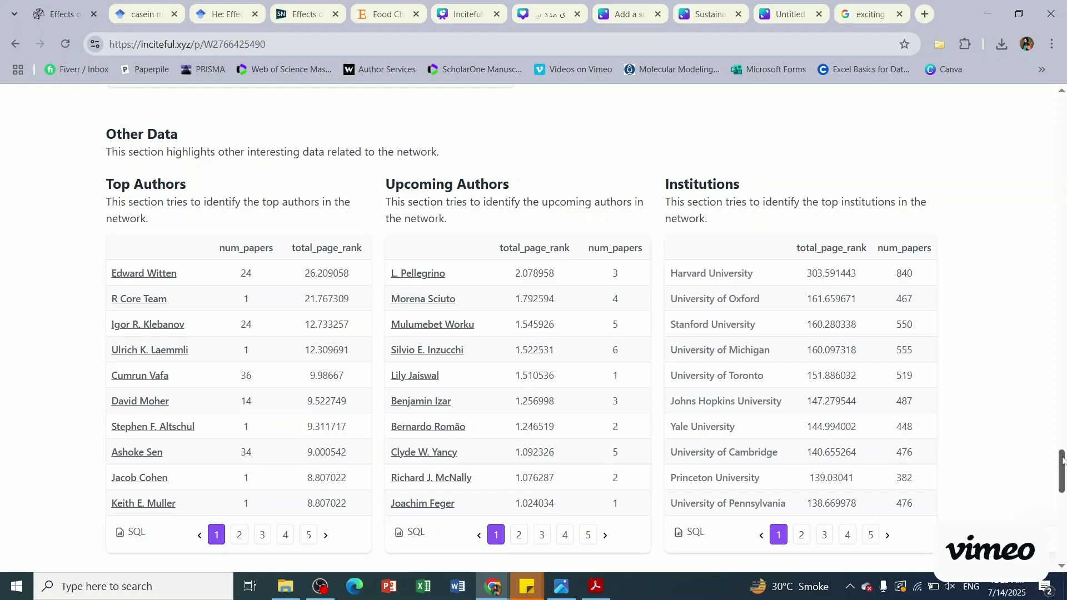
mouse_move(1061, 459)
mouse_down()
mouse_move(1063, 480)
mouse_move(1063, 467)
mouse_up()
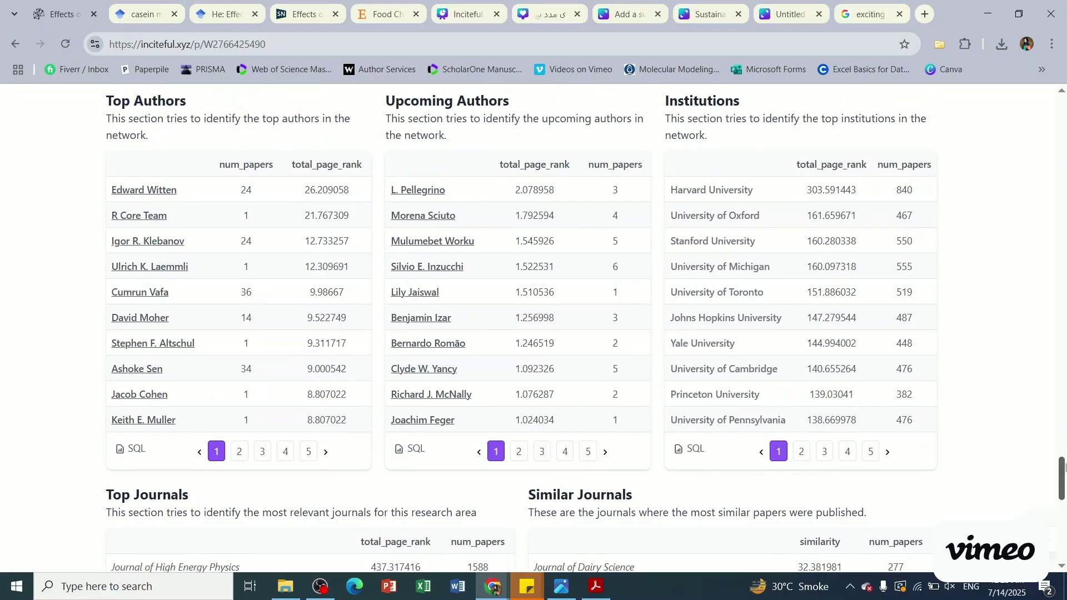
drag(1064, 467, 1063, 458)
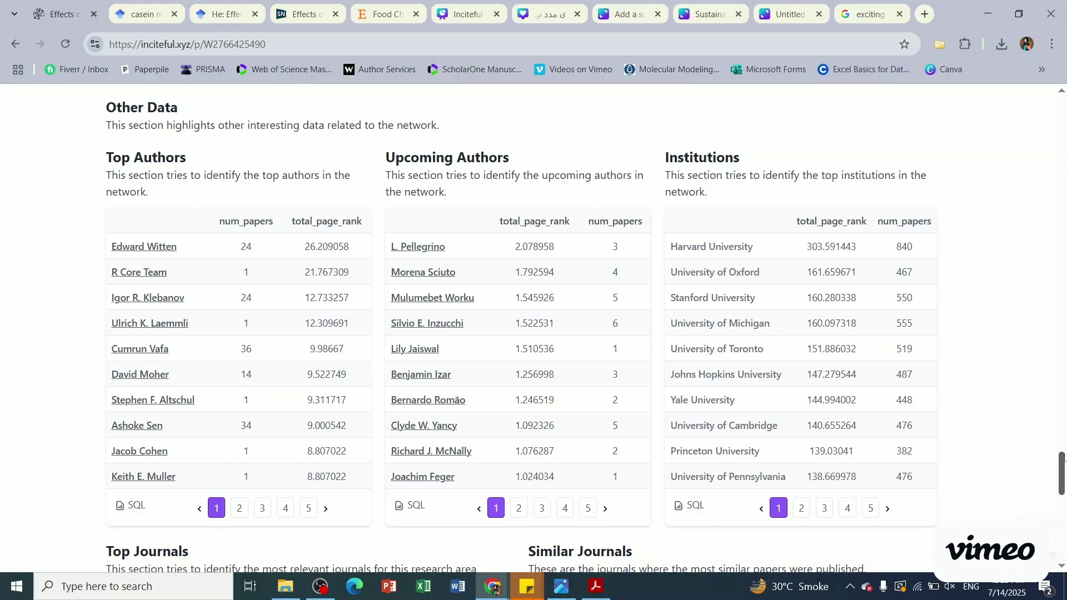
click(148, 249)
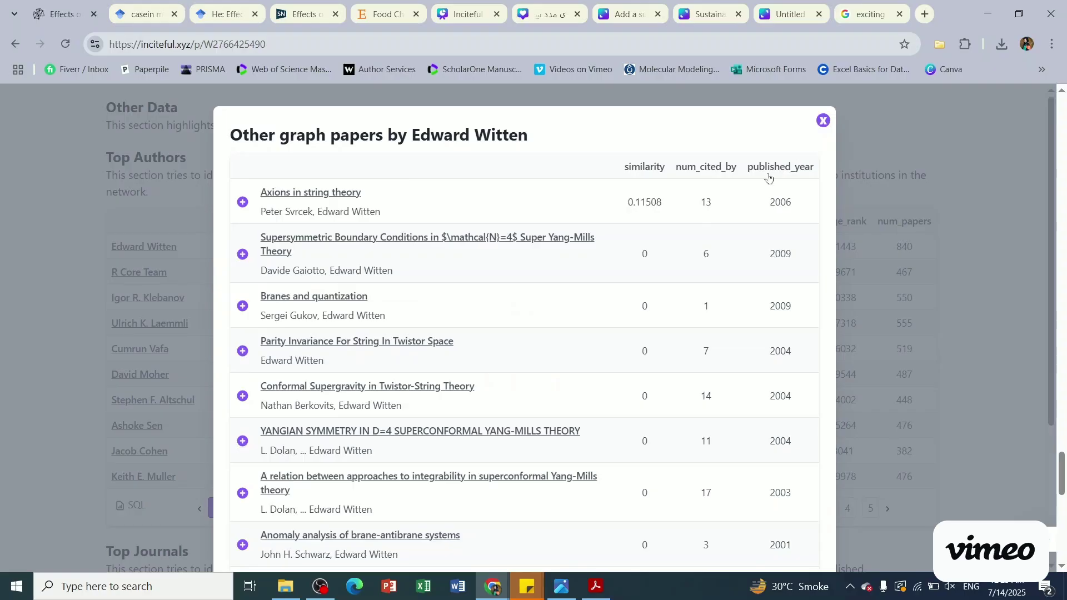
click(824, 122)
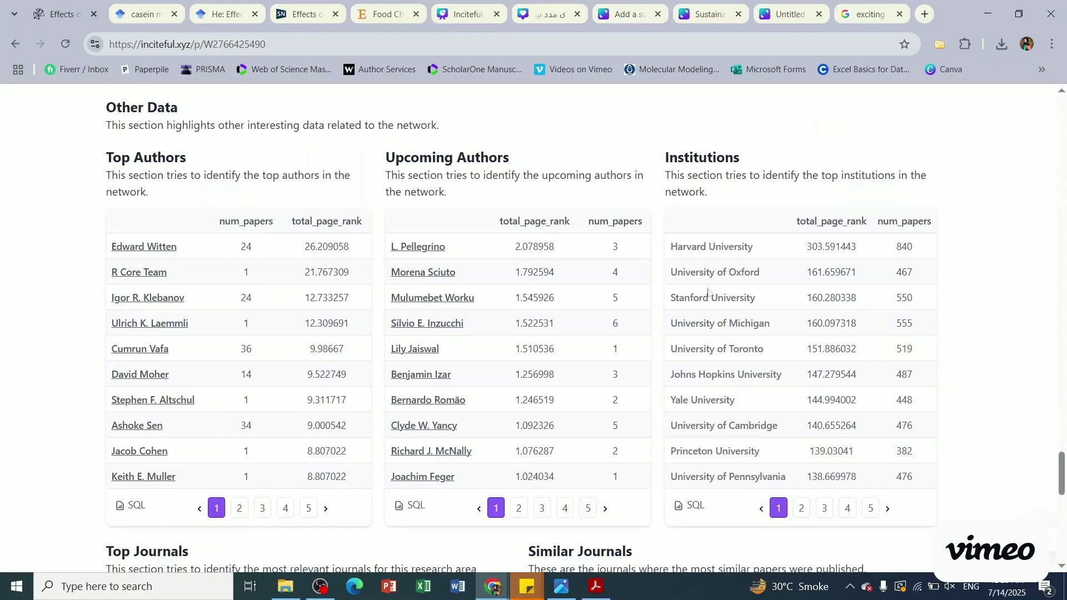